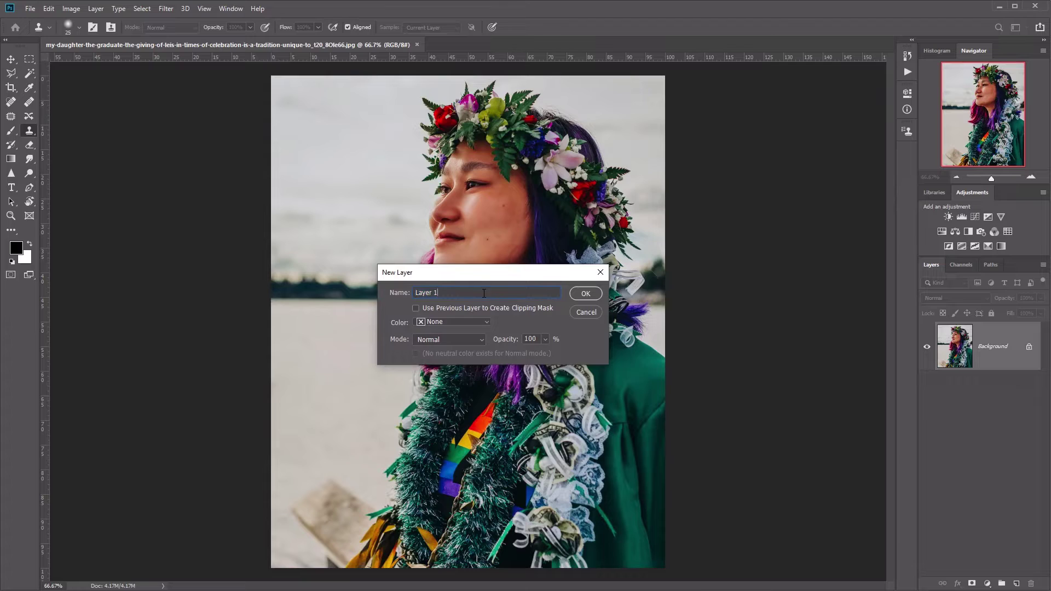
Create a new layer named 'Film Grain' in Overlay mode, filled with 50% gray.
{"action": "left_click_drag", "start_coordinate": [450, 294], "coordinate": [357, 297]}
{"action": "type", "text": "Film Grain"}
{"action": "left_click", "coordinate": [446, 339]}
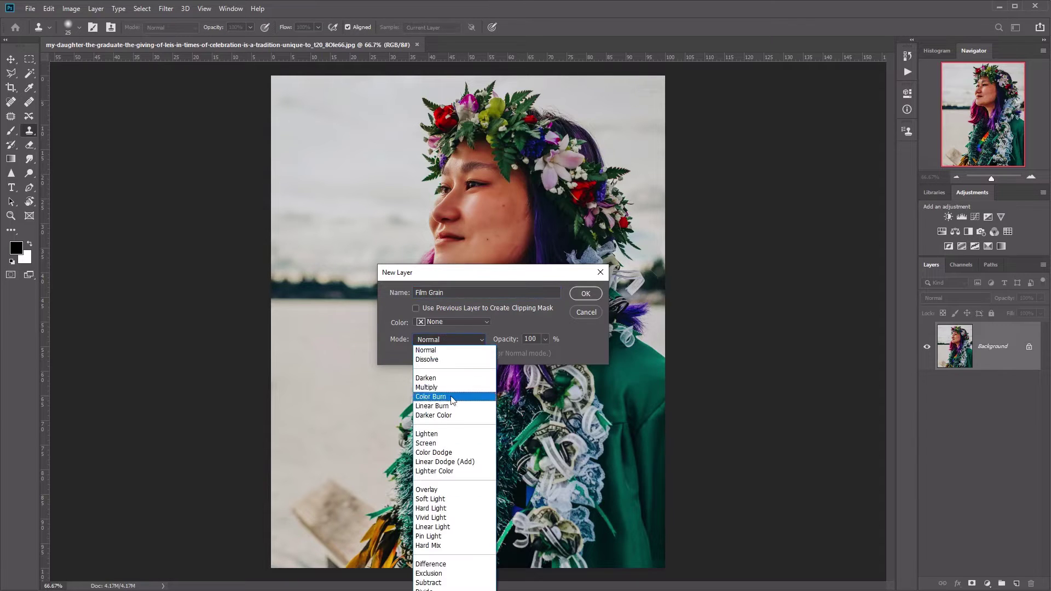
{"action": "left_click", "coordinate": [456, 489]}
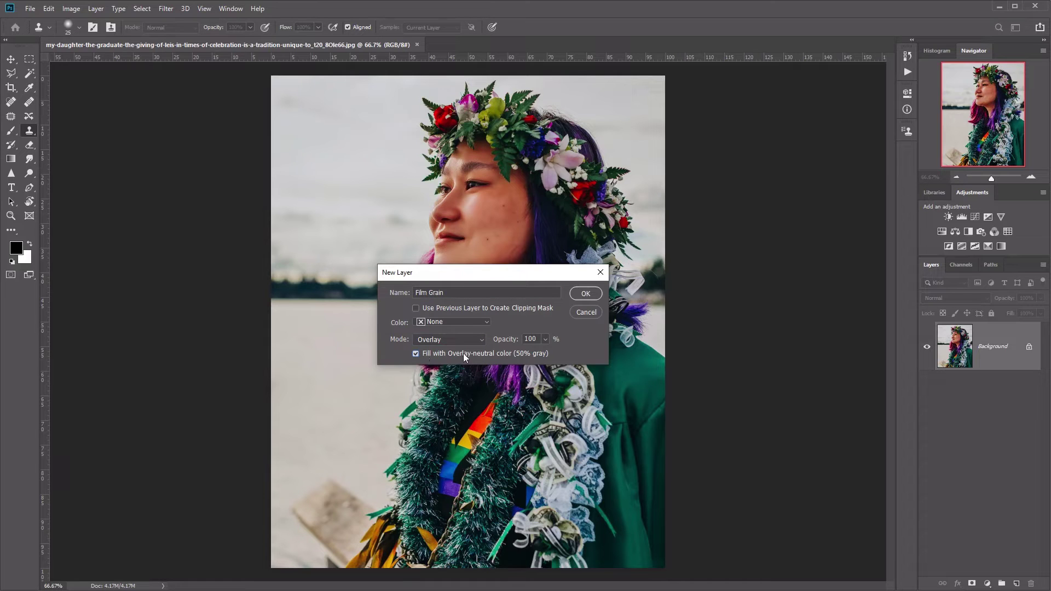
{"action": "left_click", "coordinate": [586, 294]}
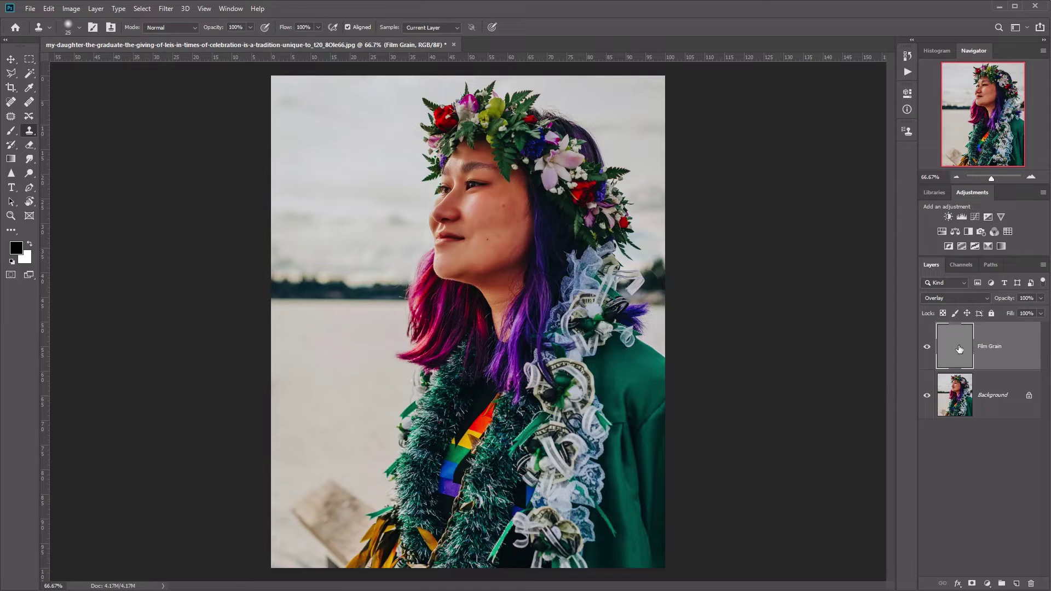
Convert the Film Grain layer to a Smart Object from the Layers panel menu, then redock the panel.
{"action": "left_click_drag", "start_coordinate": [930, 264], "coordinate": [728, 107]}
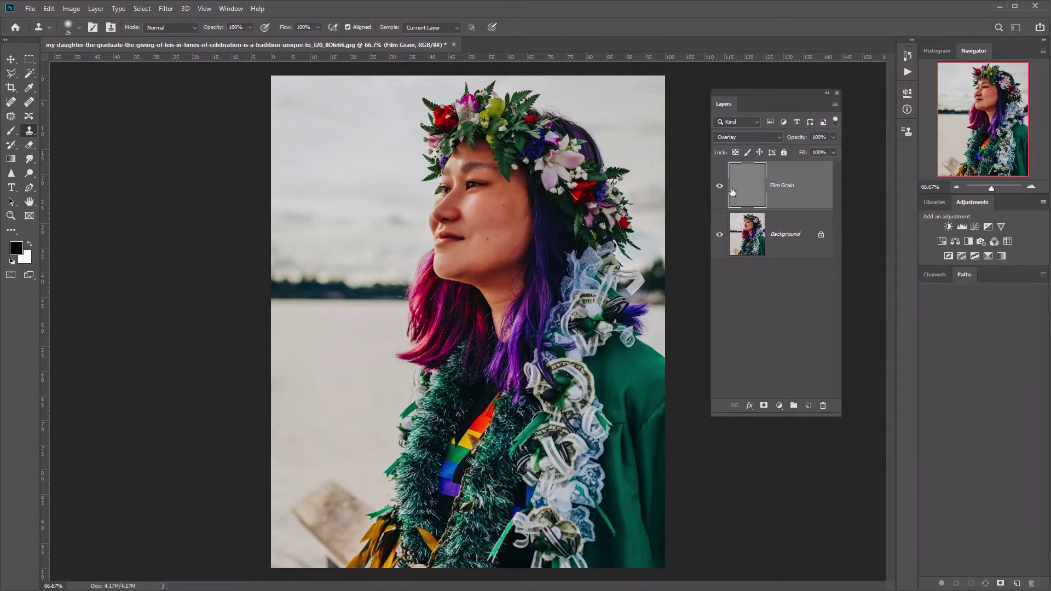
{"action": "left_click", "coordinate": [834, 105]}
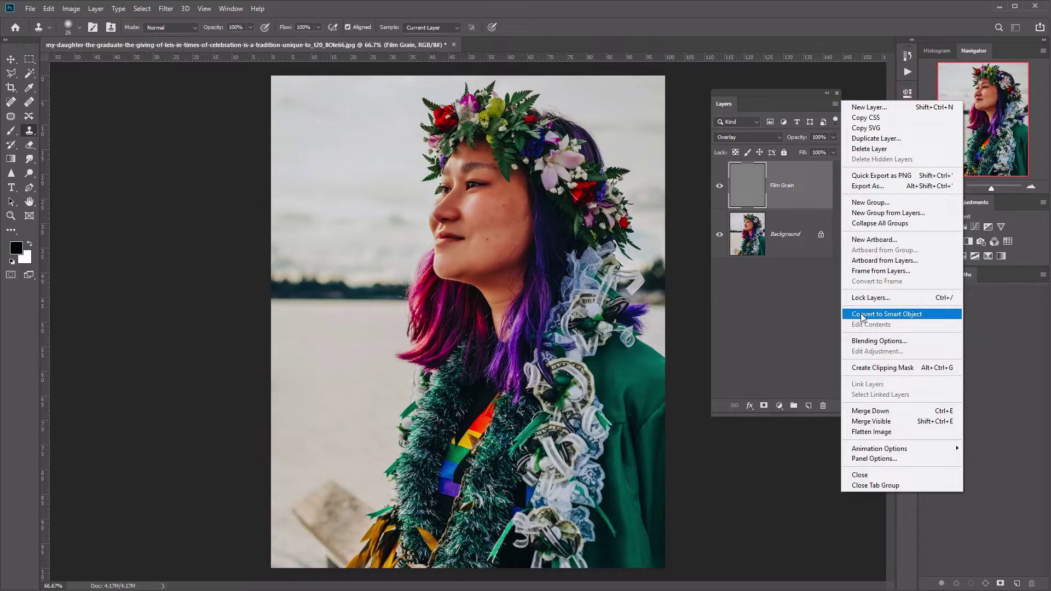
{"action": "left_click", "coordinate": [925, 317]}
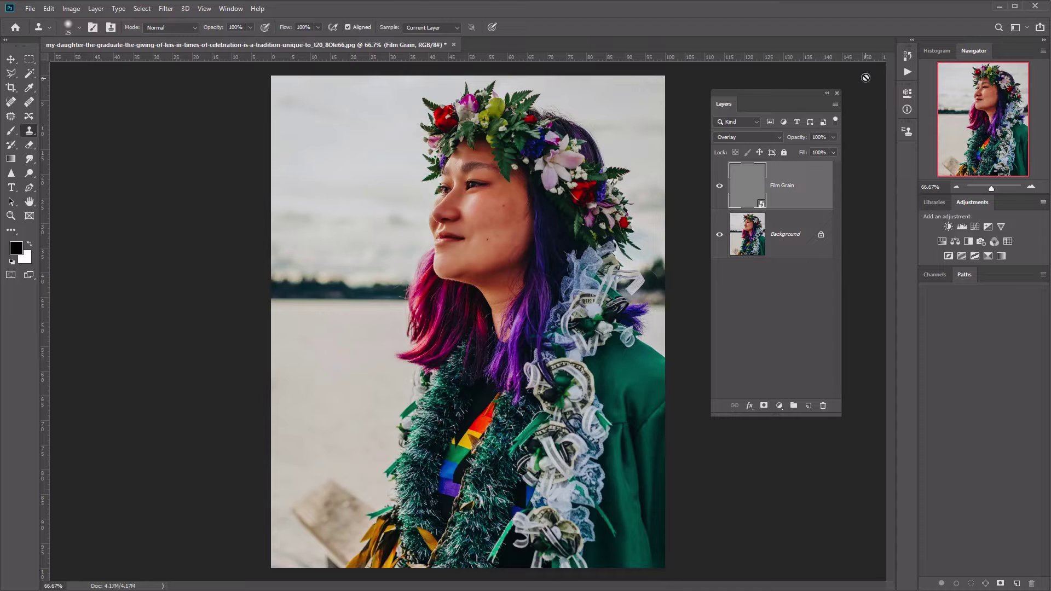
{"action": "left_click_drag", "start_coordinate": [725, 102], "coordinate": [990, 277]}
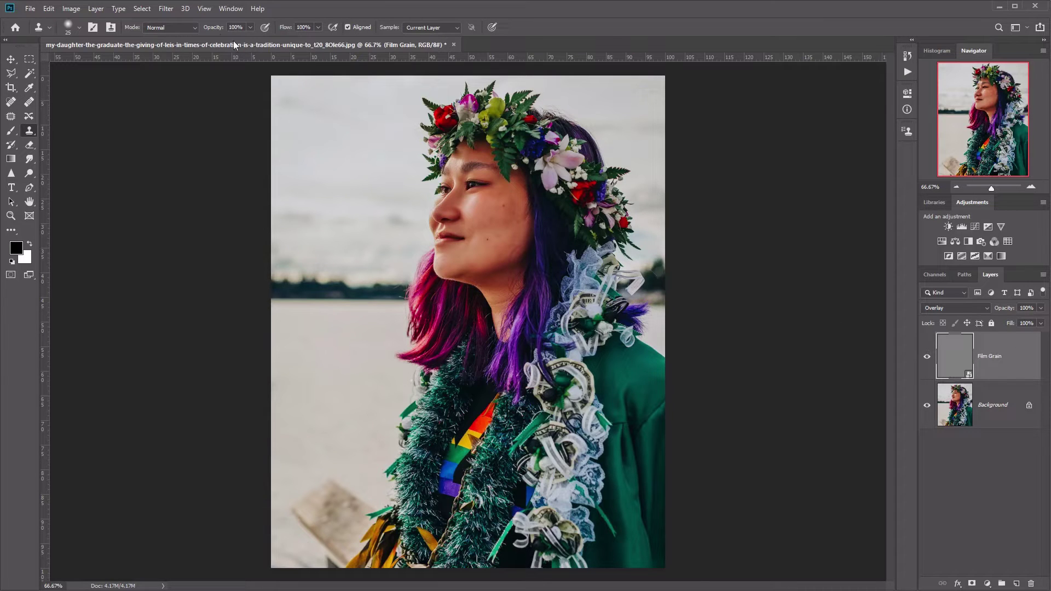
Apply Add Noise as a smart filter at 10% Amount, Gaussian, Monochromatic.
{"action": "left_click", "coordinate": [165, 9]}
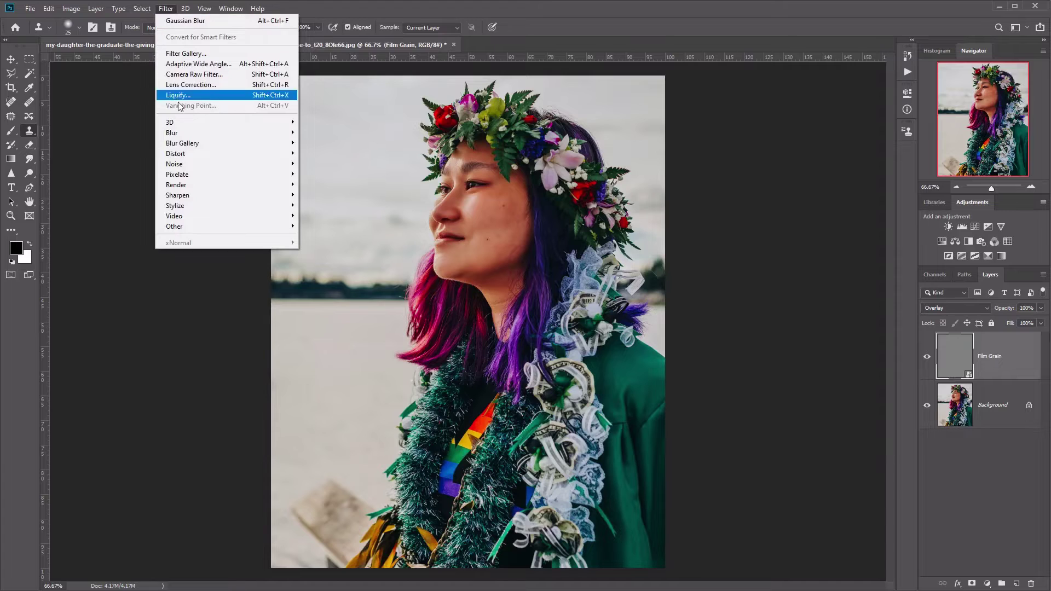
{"action": "mouse_move", "coordinate": [201, 165]}
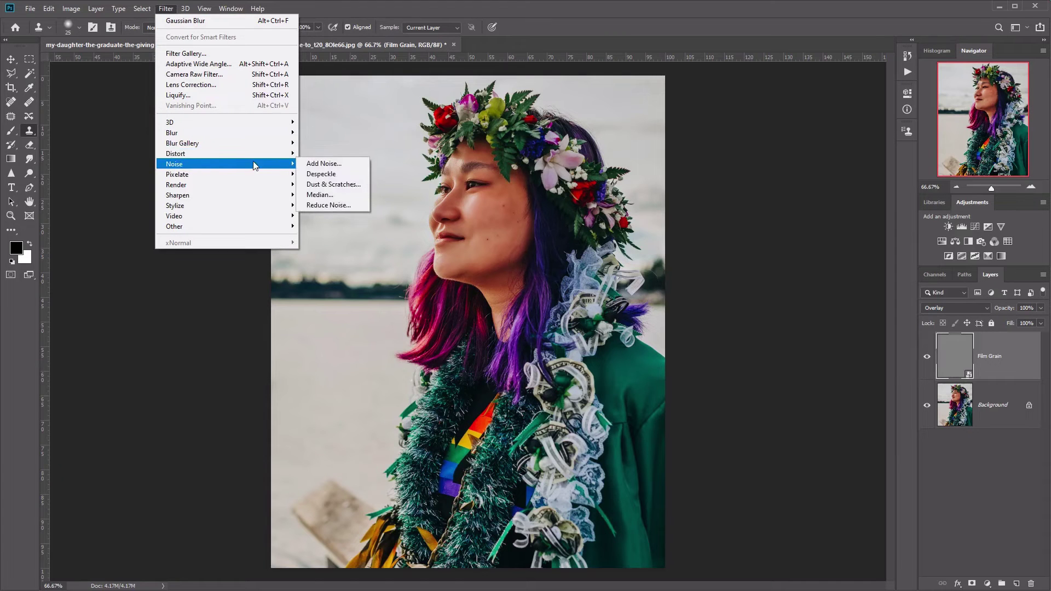
{"action": "left_click", "coordinate": [323, 164]}
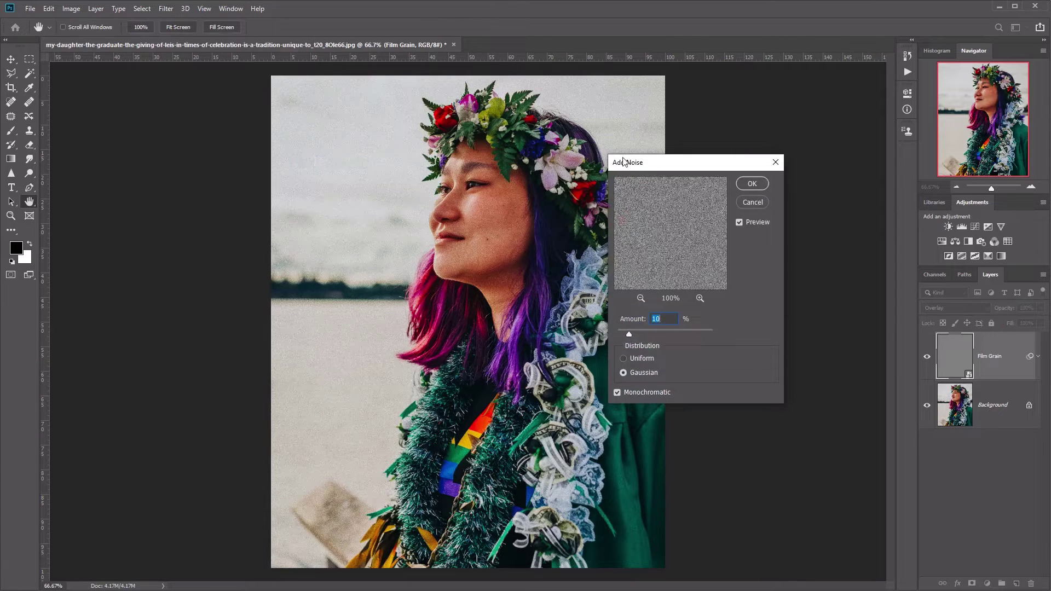
{"action": "left_click_drag", "start_coordinate": [637, 168], "coordinate": [736, 177]}
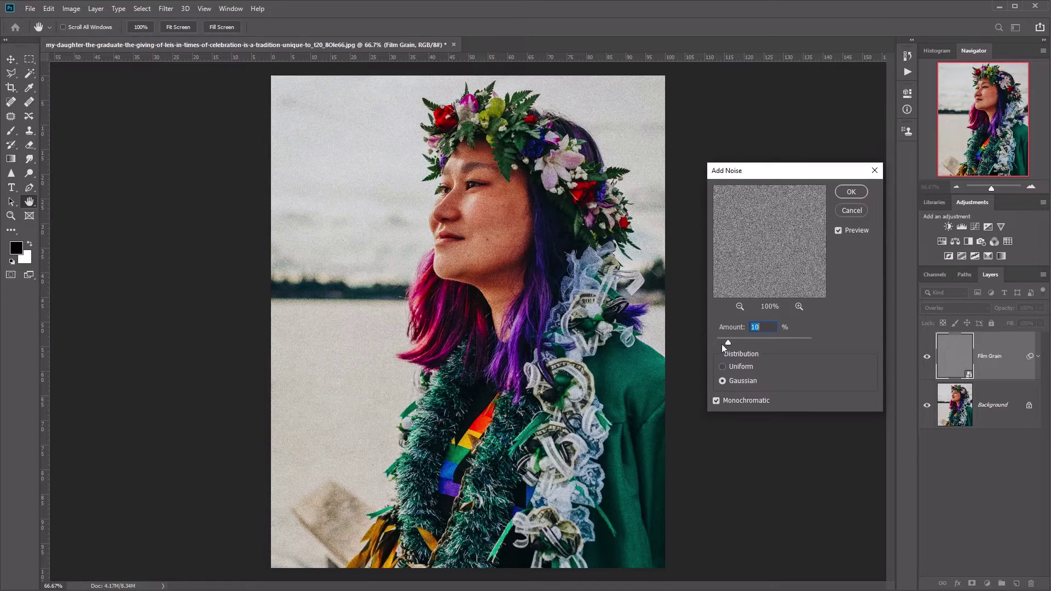
{"action": "left_click_drag", "start_coordinate": [728, 341], "coordinate": [751, 341]}
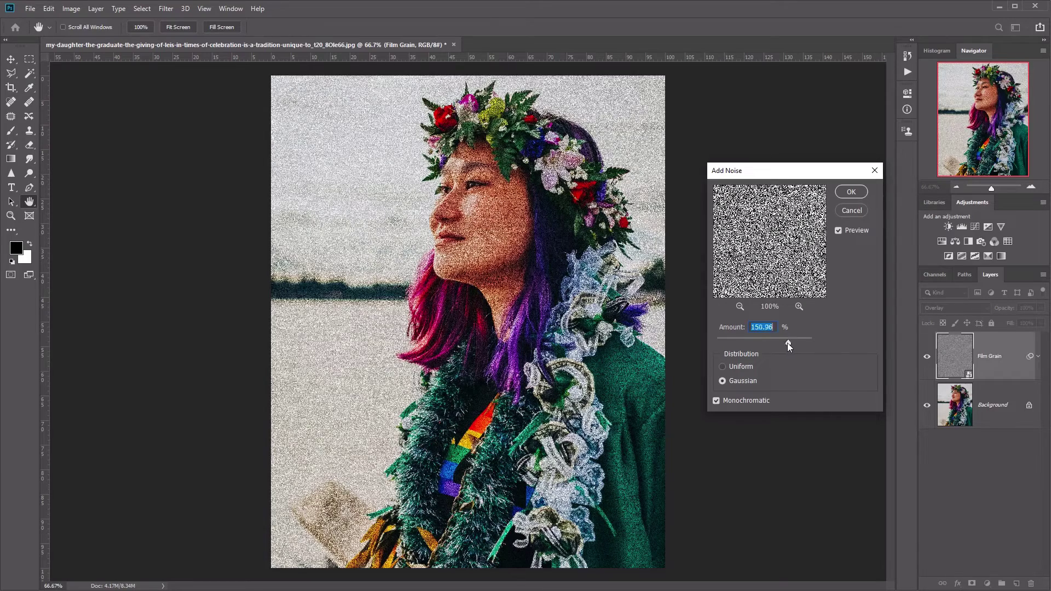
{"action": "mouse_move", "coordinate": [787, 343]}
{"action": "left_mouse_down"}
{"action": "mouse_move", "coordinate": [750, 341]}
{"action": "mouse_move", "coordinate": [802, 344]}
{"action": "left_mouse_up"}
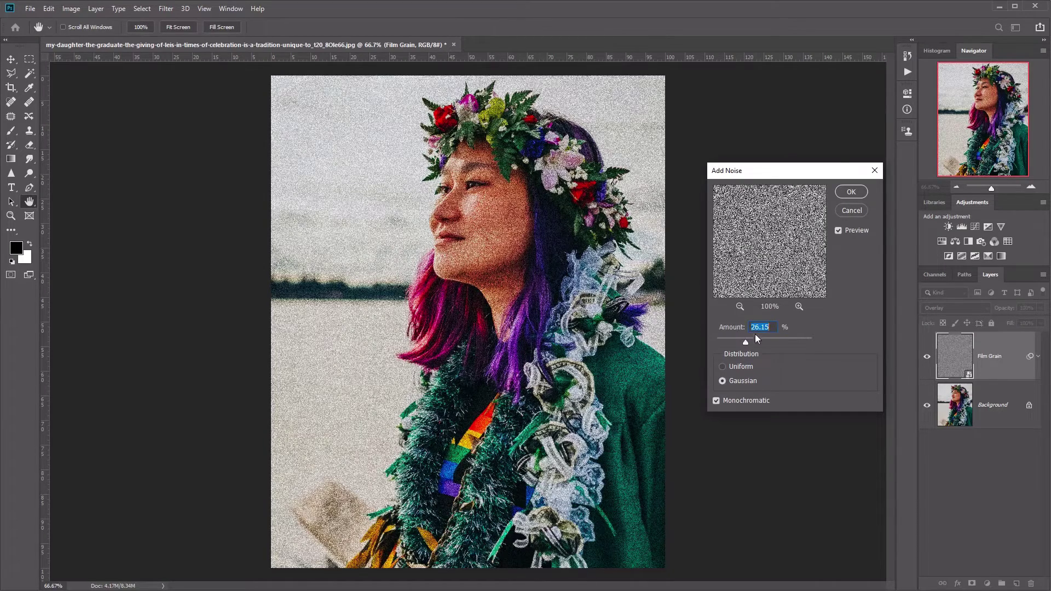
{"action": "mouse_move", "coordinate": [747, 342]}
{"action": "left_mouse_down"}
{"action": "mouse_move", "coordinate": [757, 342]}
{"action": "mouse_move", "coordinate": [741, 346]}
{"action": "left_mouse_up"}
{"action": "type", "text": "10"}
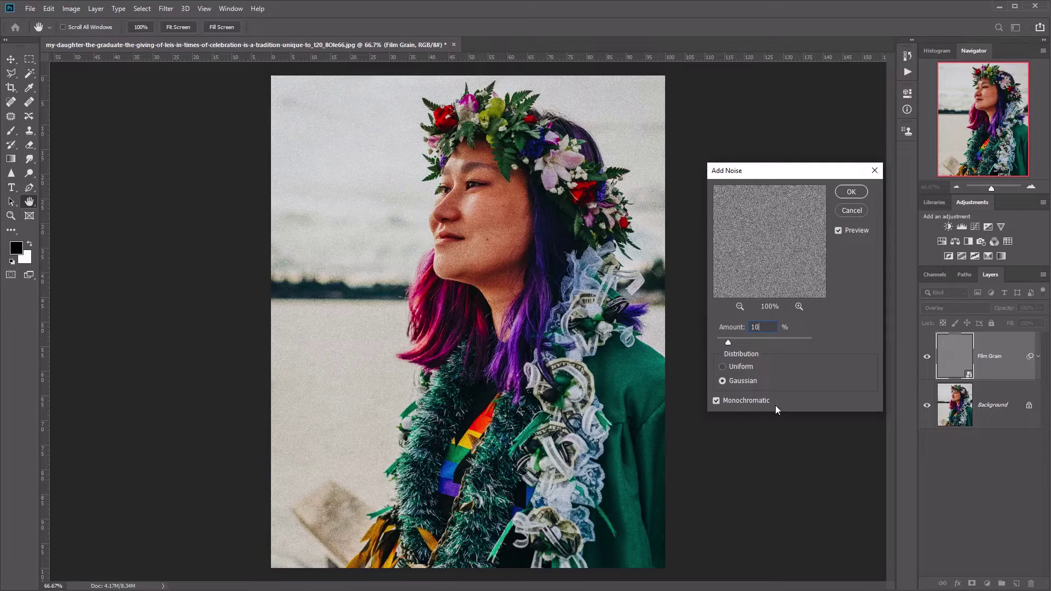
{"action": "left_click_drag", "start_coordinate": [829, 178], "coordinate": [815, 162]}
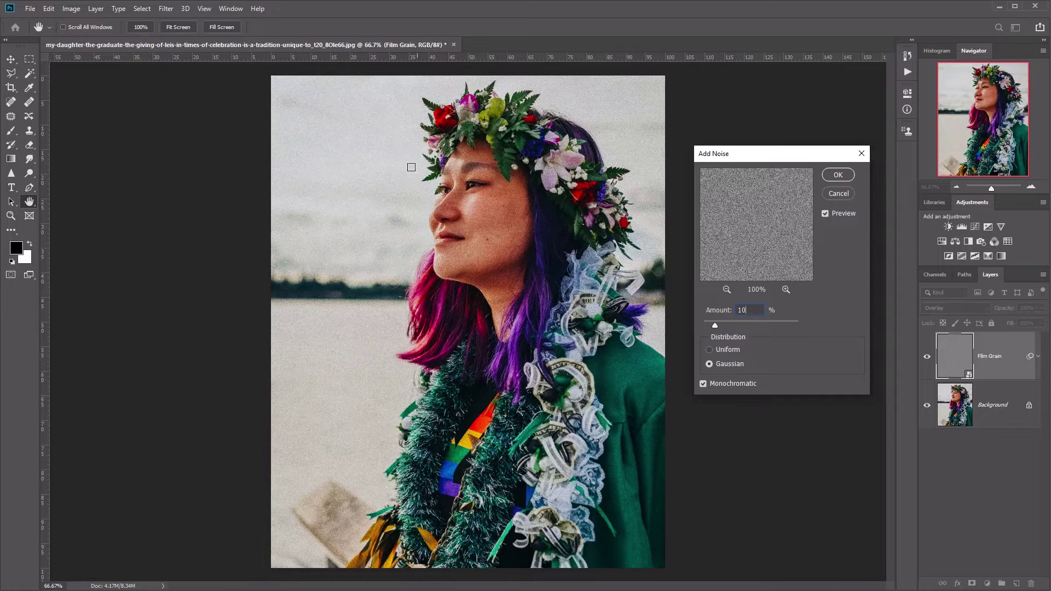
{"action": "left_click", "coordinate": [838, 176]}
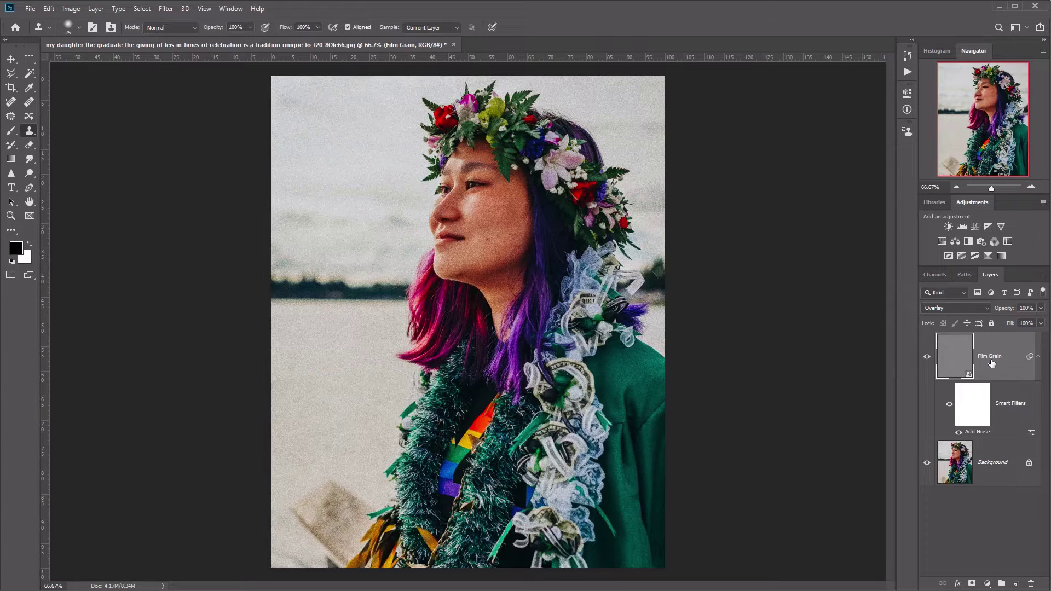
Apply a Gaussian Blur smart filter with a 0.5-pixel radius to the grain layer.
{"action": "left_click", "coordinate": [164, 9]}
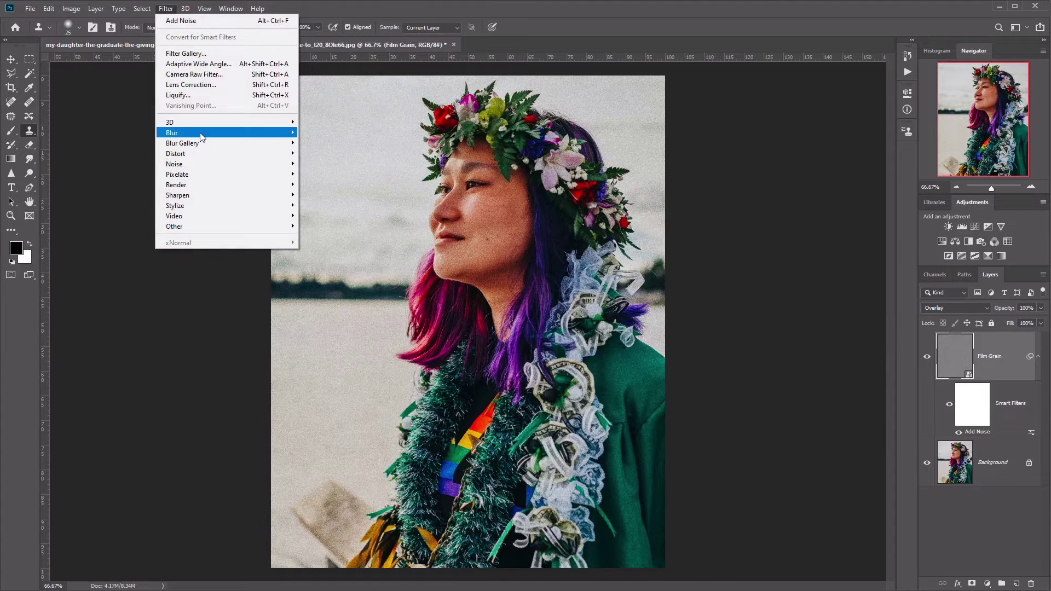
{"action": "mouse_move", "coordinate": [199, 133]}
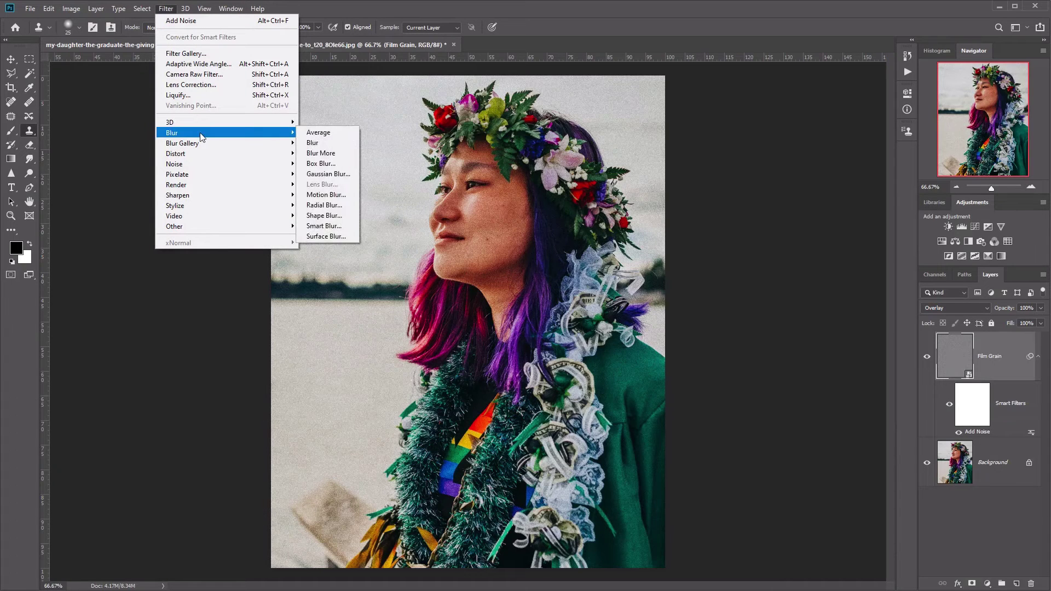
{"action": "left_click", "coordinate": [328, 174]}
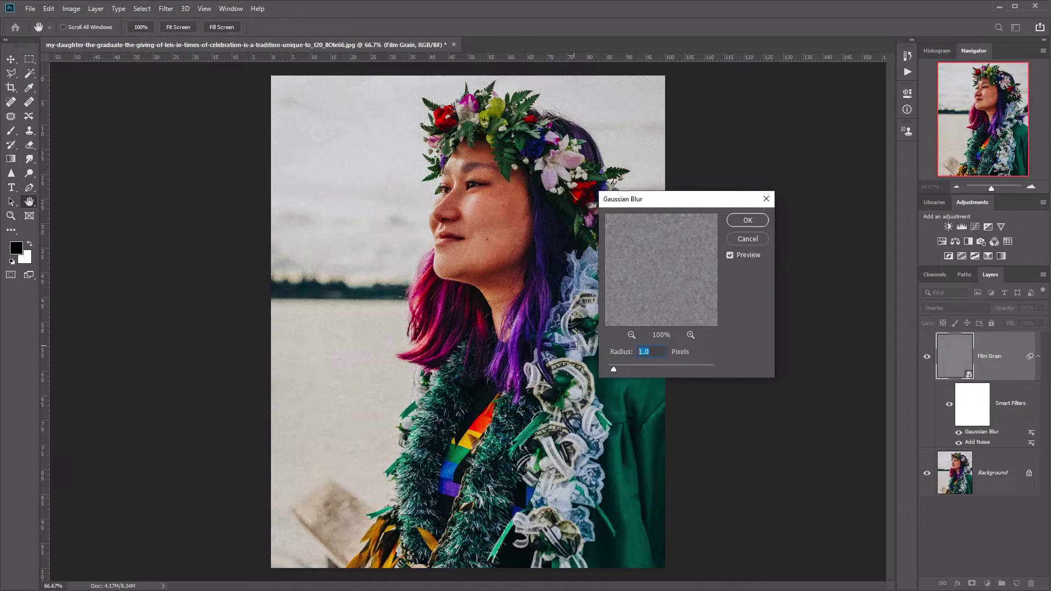
{"action": "type", "text": "0.5"}
{"action": "left_click", "coordinate": [747, 221]}
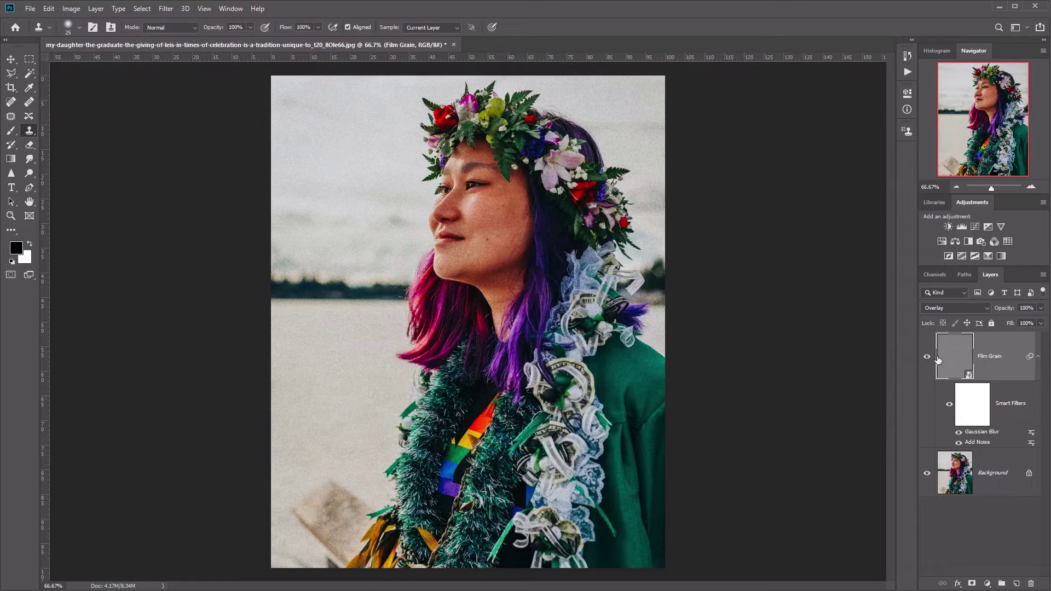
Dismiss the clone error, zoom to 200% on the face, and toggle Film Grain off and on to compare.
{"action": "left_click", "coordinate": [692, 387]}
{"action": "left_click", "coordinate": [532, 233]}
{"action": "key", "text": "ctrl+plus"}
{"action": "key", "text": "ctrl+plus"}
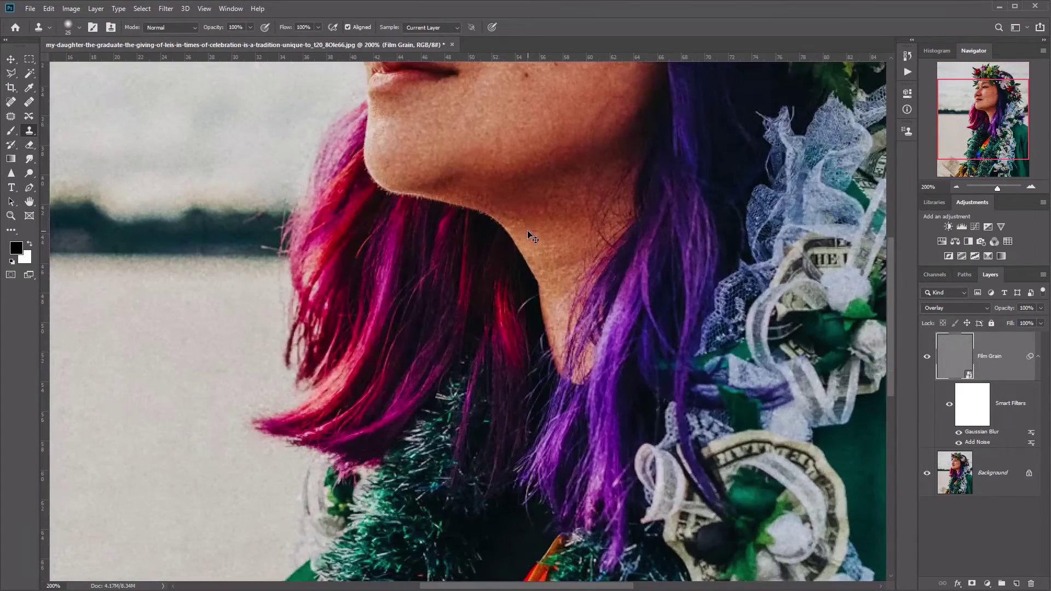
{"action": "left_click_drag", "start_coordinate": [570, 146], "coordinate": [555, 462]}
{"action": "left_click_drag", "start_coordinate": [577, 364], "coordinate": [565, 378]}
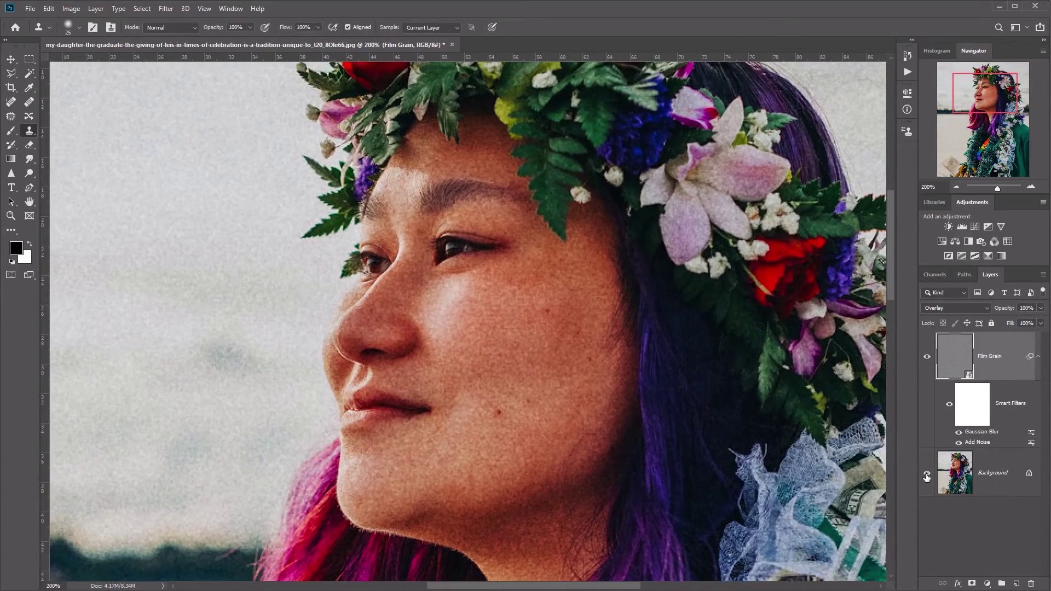
{"action": "left_click", "coordinate": [927, 358]}
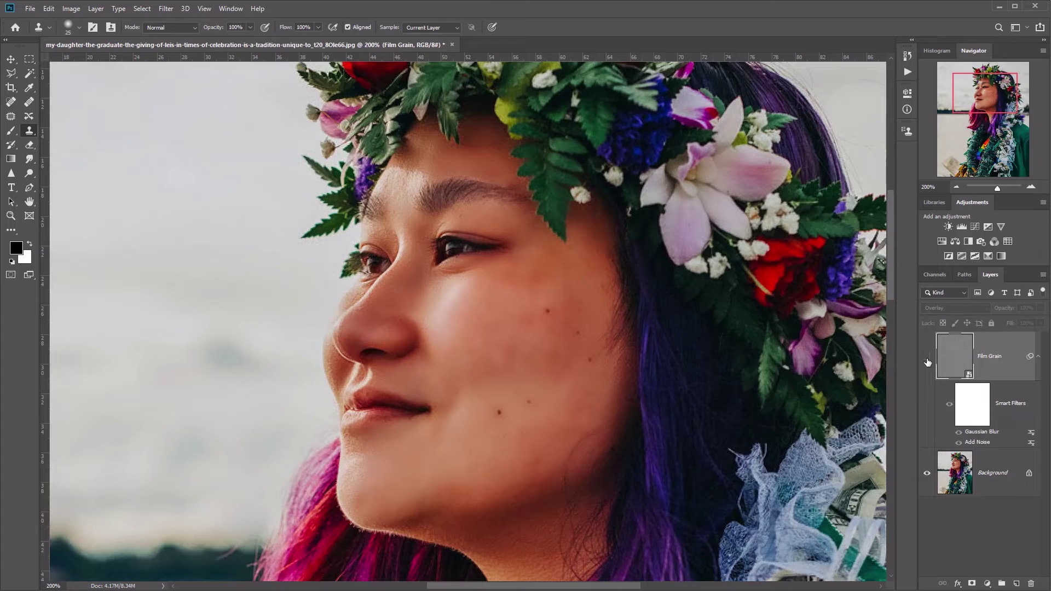
{"action": "left_click", "coordinate": [927, 359]}
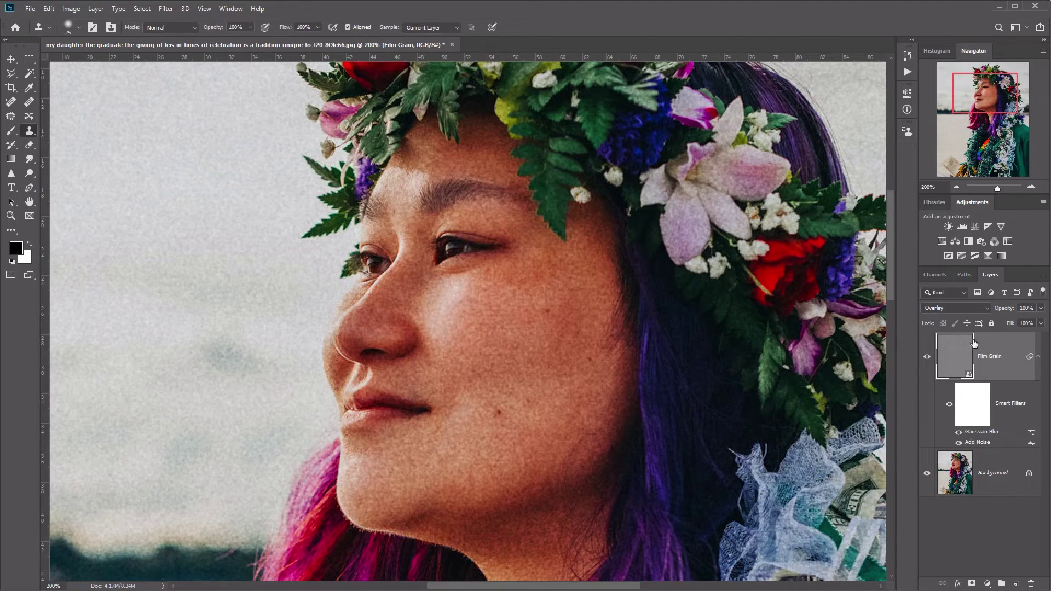
Change the Gaussian Blur smart filter radius to 0.8 pixels.
{"action": "double_click", "coordinate": [993, 436]}
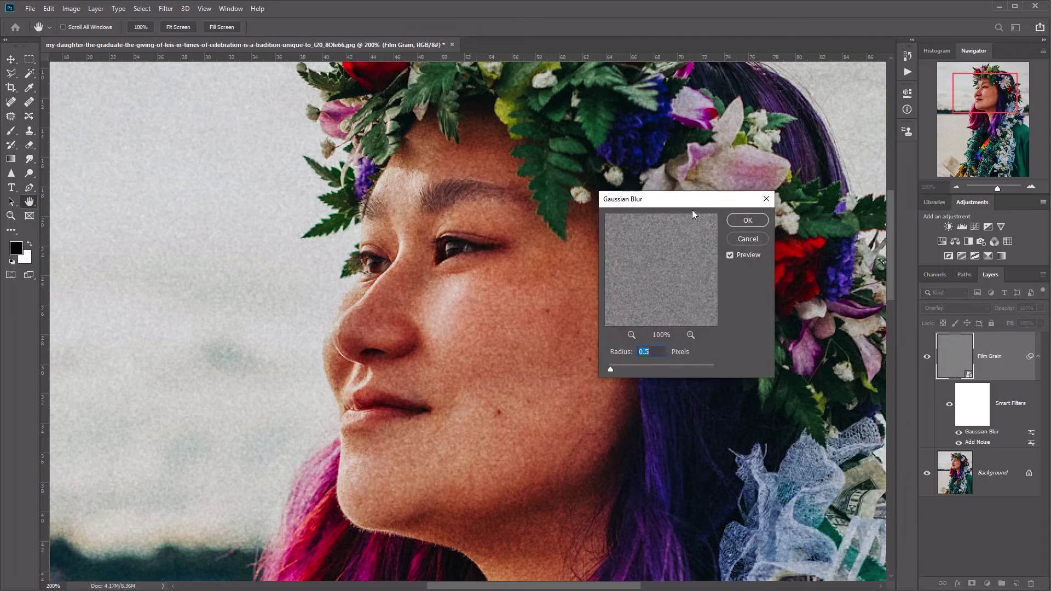
{"action": "left_click_drag", "start_coordinate": [722, 200], "coordinate": [831, 210]}
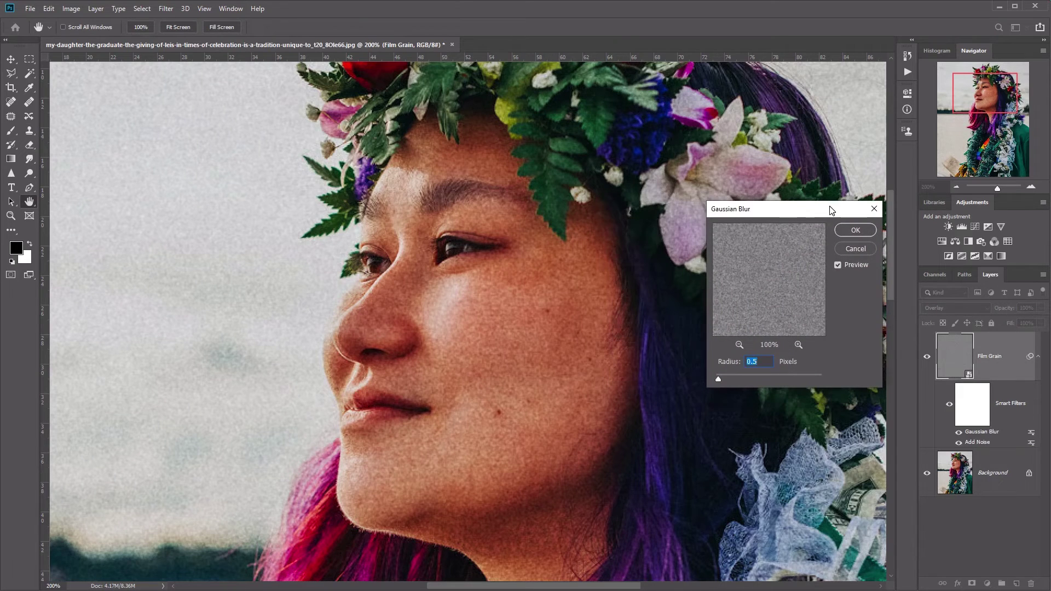
{"action": "left_click_drag", "start_coordinate": [719, 379], "coordinate": [732, 380]}
{"action": "left_click_drag", "start_coordinate": [724, 379], "coordinate": [722, 380]}
{"action": "left_click", "coordinate": [852, 231]}
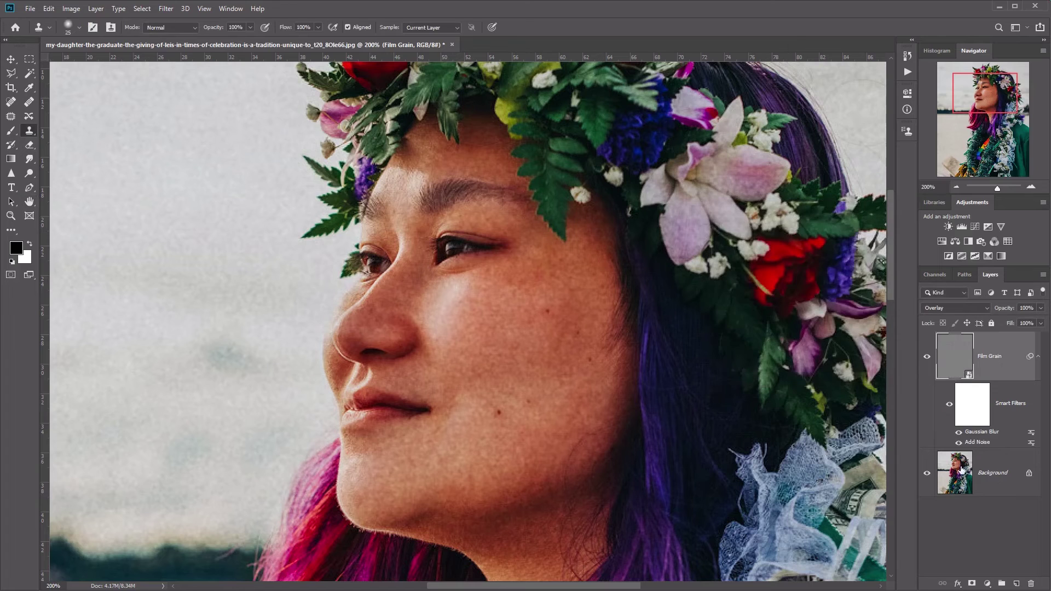
{"action": "double_click", "coordinate": [978, 442]}
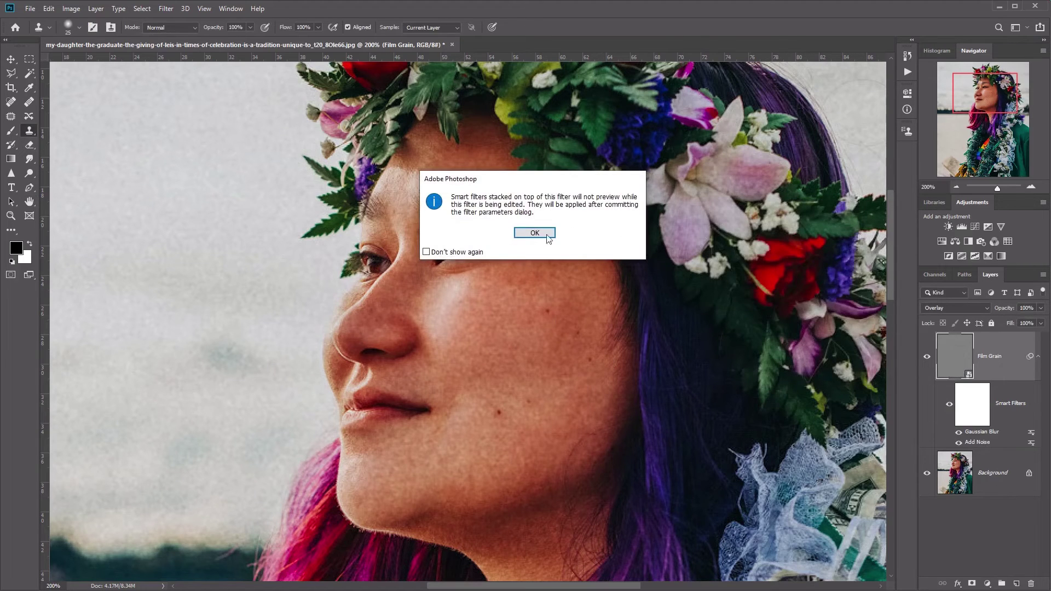
{"action": "left_click", "coordinate": [547, 236]}
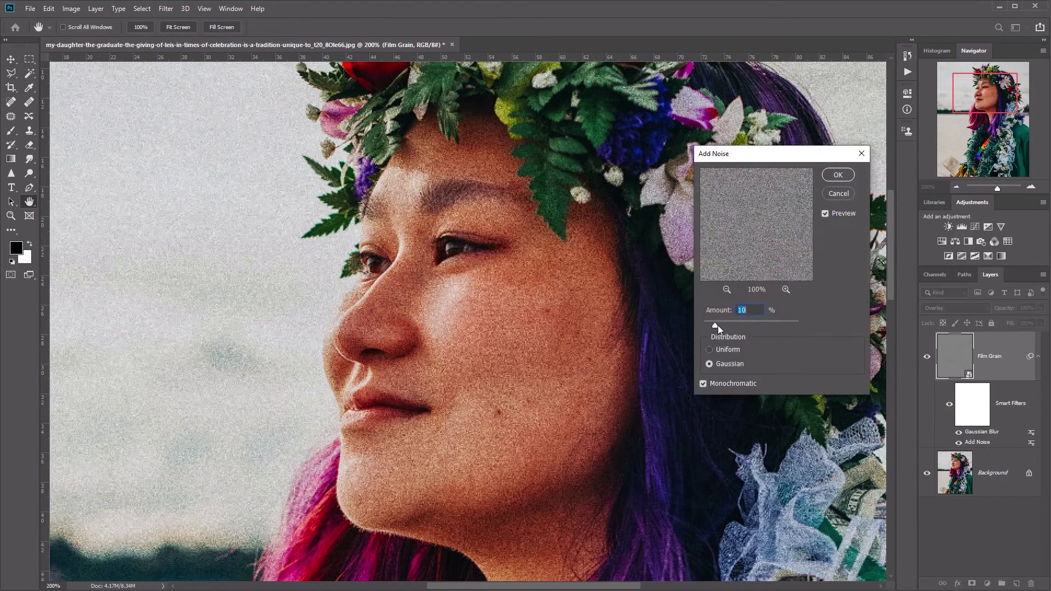
{"action": "mouse_move", "coordinate": [716, 324]}
{"action": "left_mouse_down"}
{"action": "mouse_move", "coordinate": [730, 326]}
{"action": "mouse_move", "coordinate": [715, 328]}
{"action": "left_mouse_up"}
{"action": "type", "text": "10"}
{"action": "left_click", "coordinate": [832, 174]}
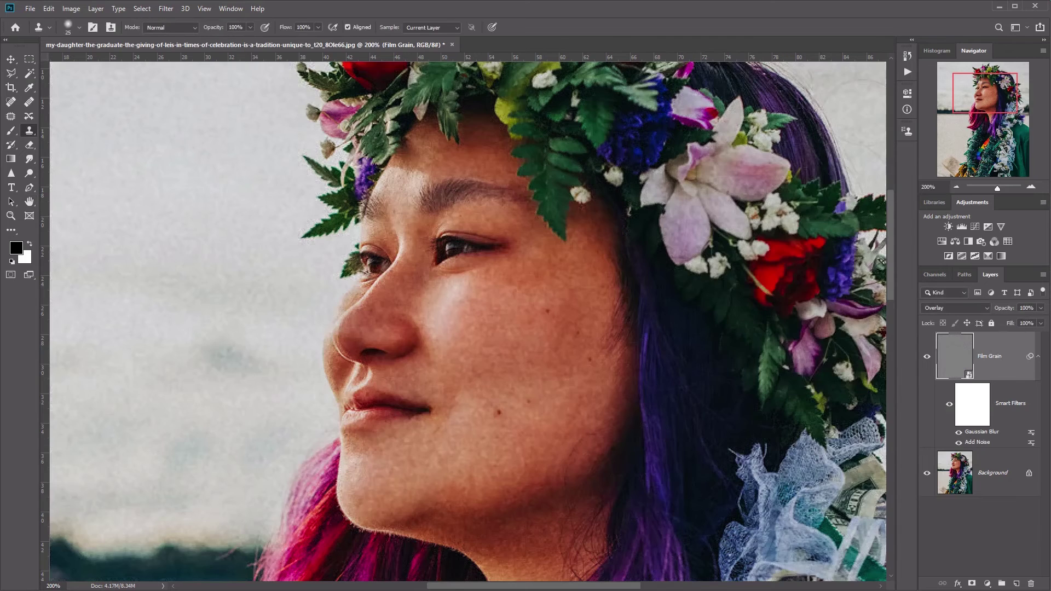